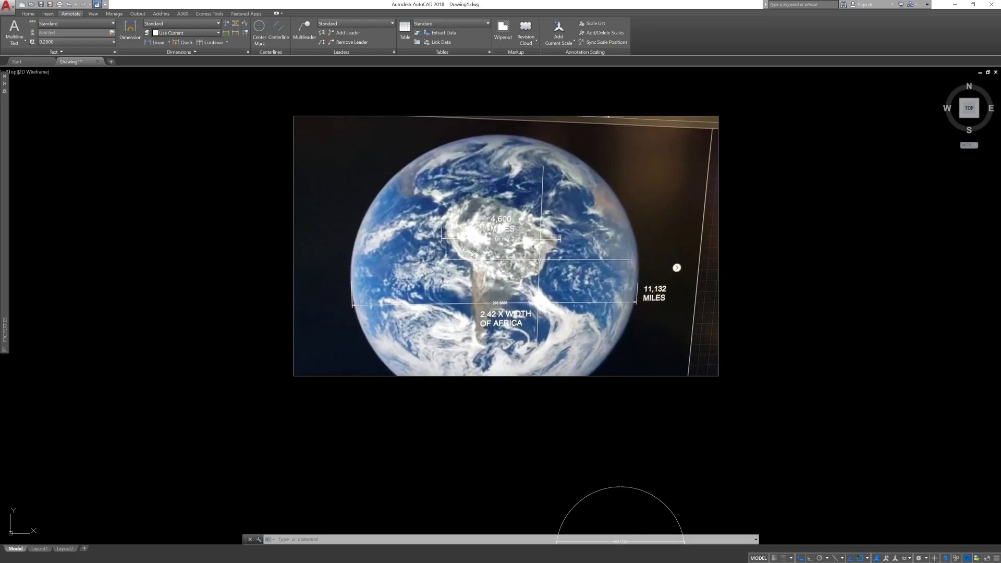
Step: Examine the island photo, its island length dimension and the diameter of the circle fitted to its horizon
scroll(239, 154, down, 5)
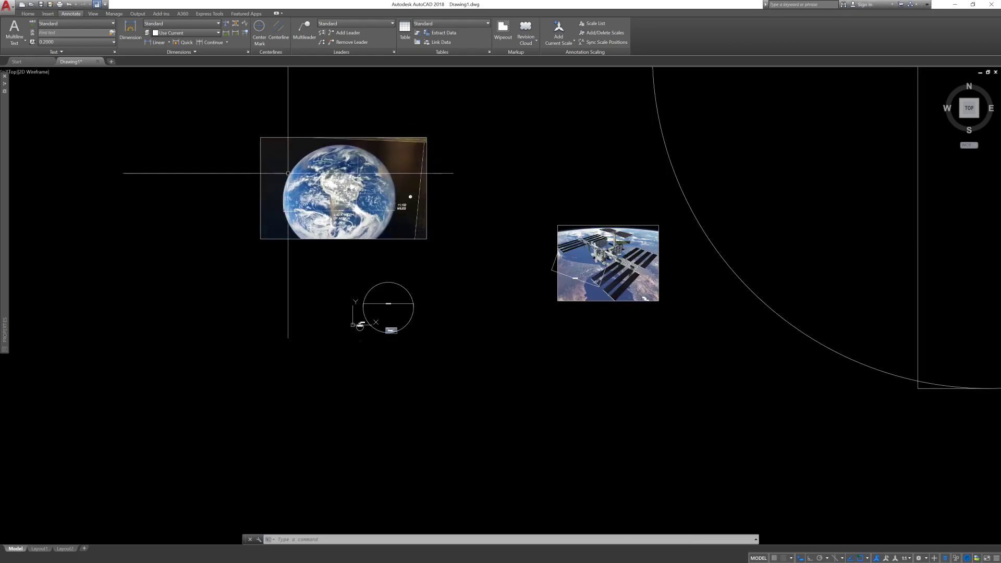
scroll(376, 330, up, 10)
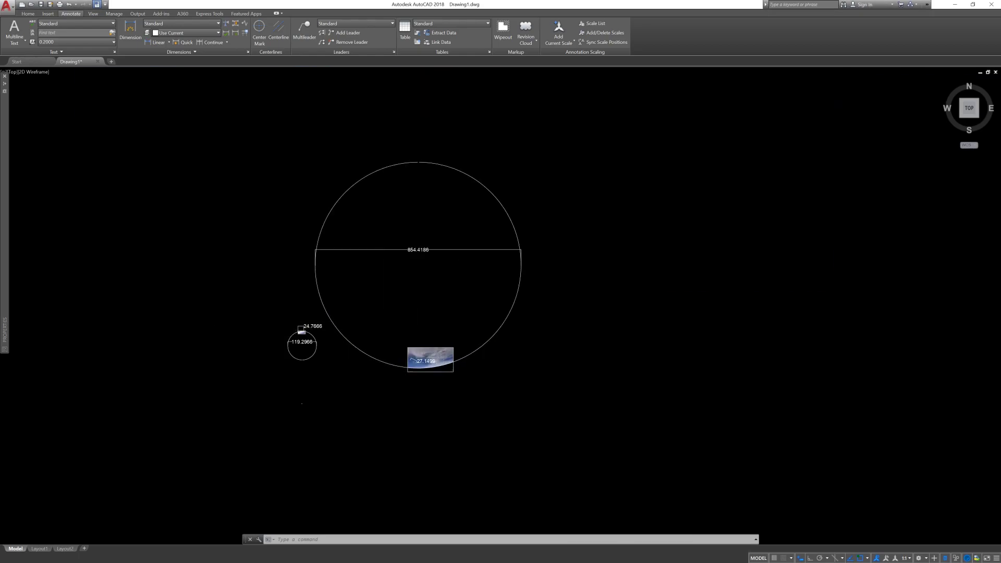
scroll(412, 354, down, 4)
scroll(417, 386, up, 10)
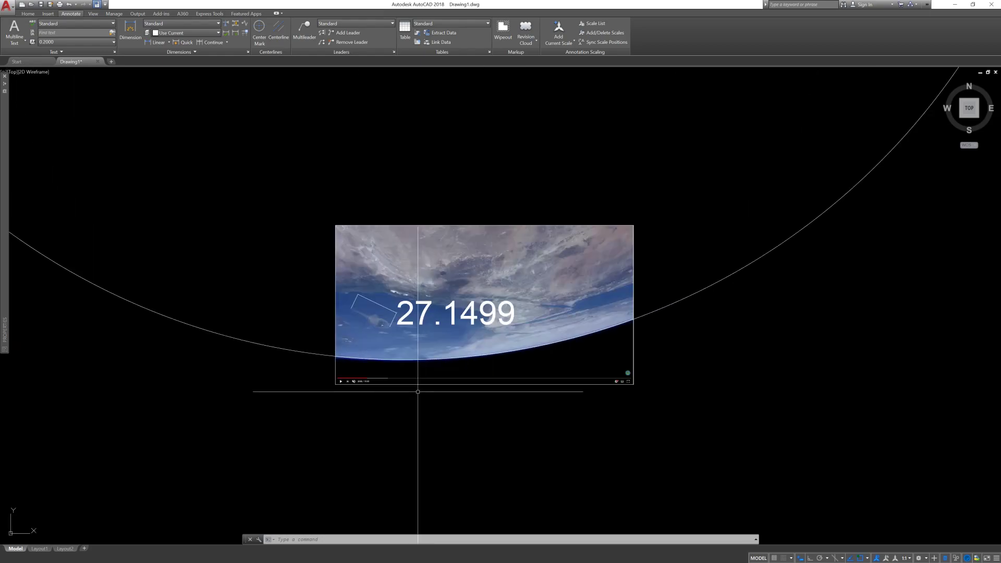
scroll(420, 335, up, 5)
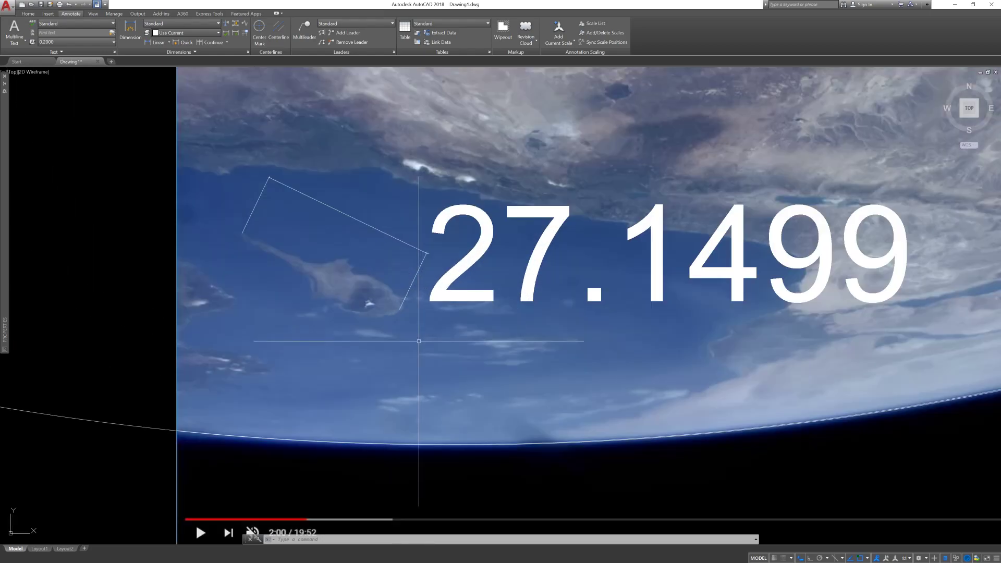
scroll(474, 383, down, 7)
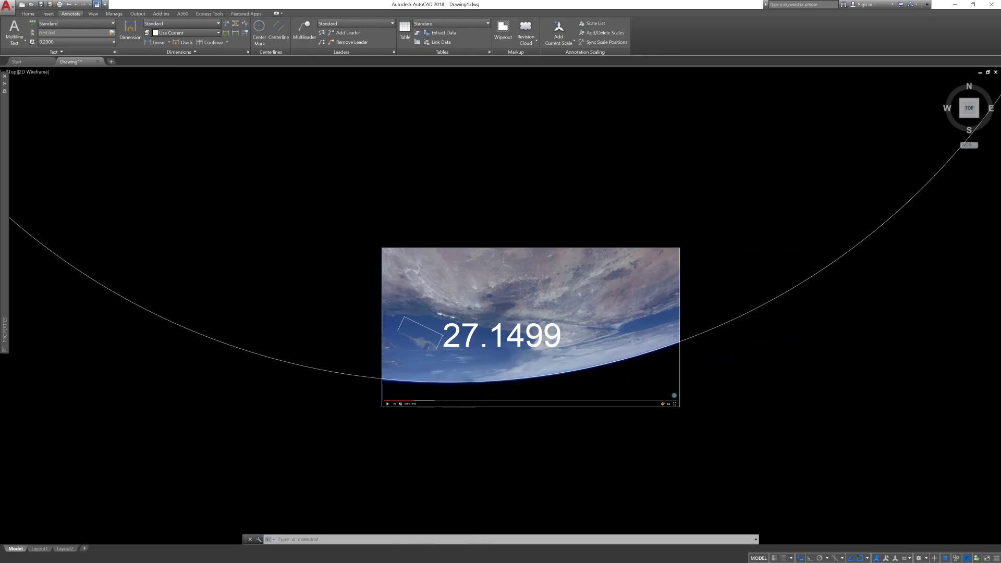
scroll(458, 380, down, 6)
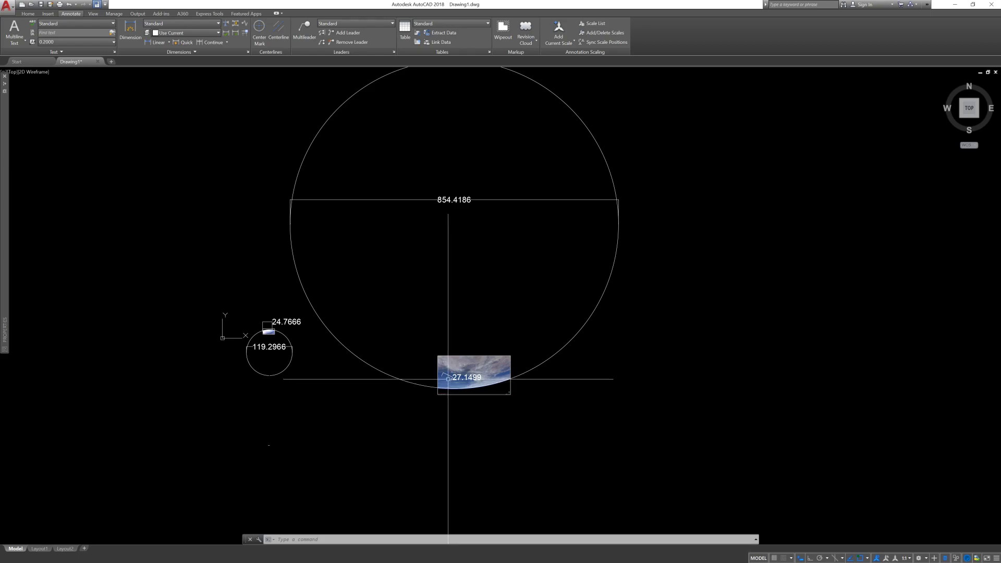
scroll(446, 379, up, 3)
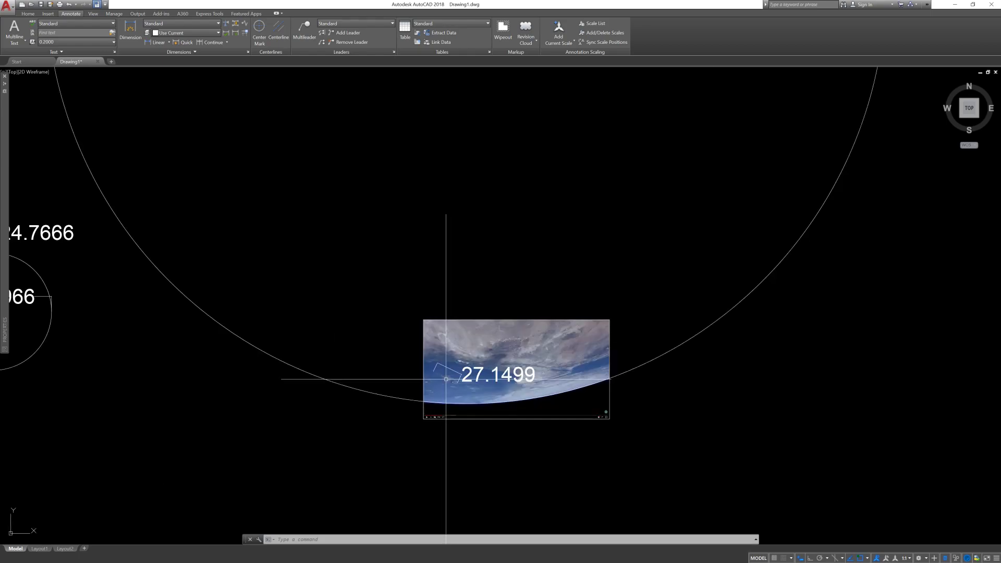
scroll(463, 384, down, 2)
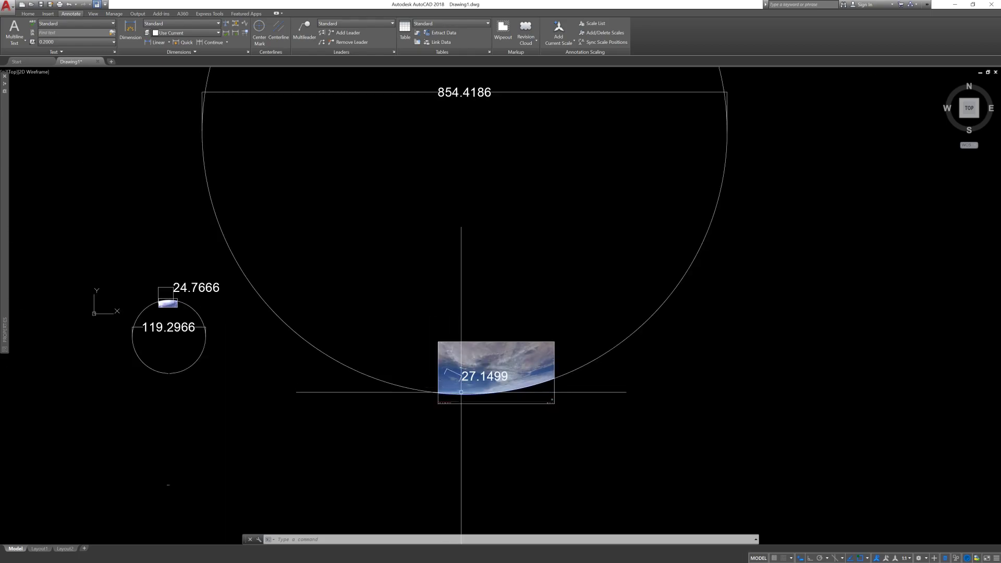
scroll(461, 326, down, 2)
scroll(461, 319, up, 4)
scroll(461, 320, down, 2)
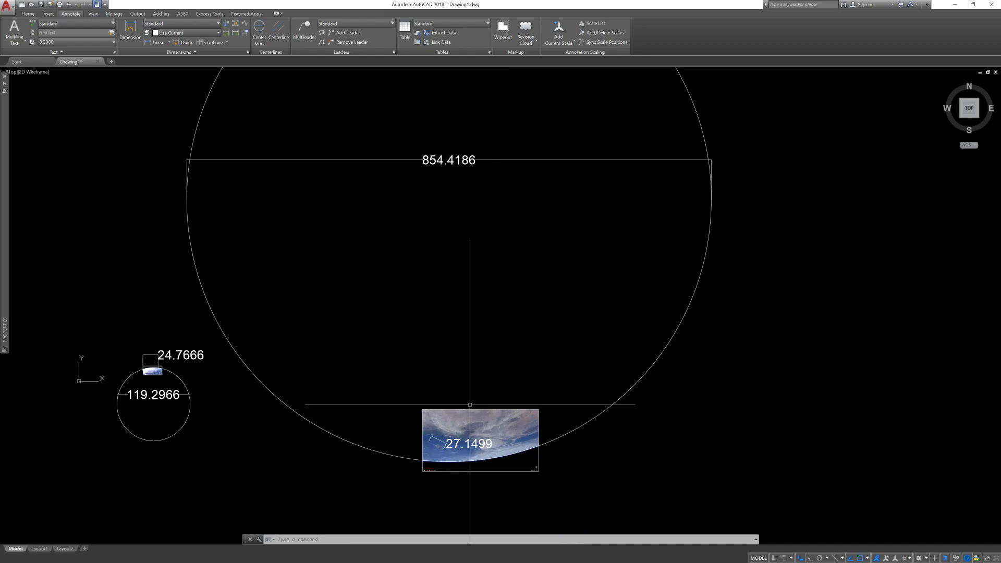
scroll(441, 451, up, 8)
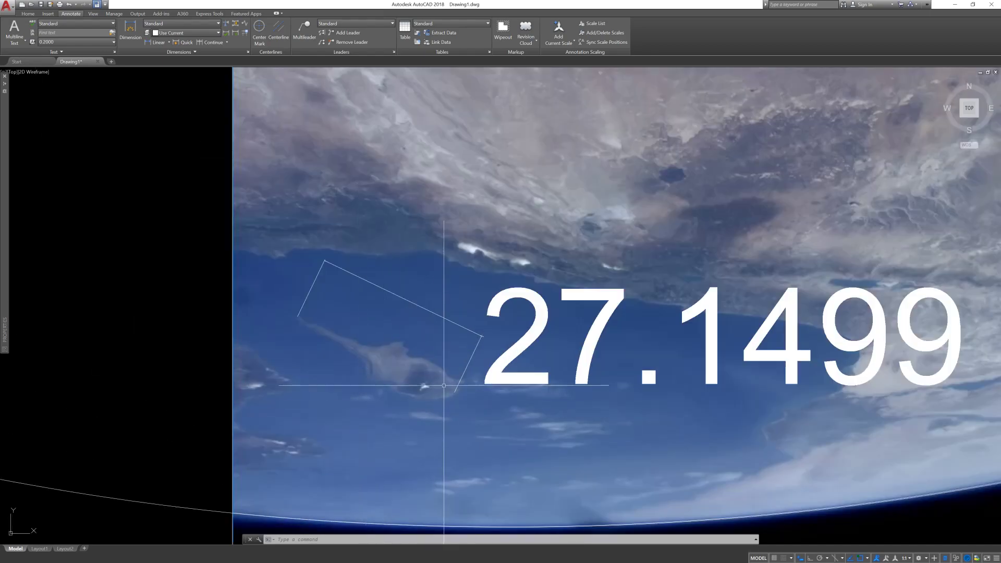
scroll(444, 385, down, 8)
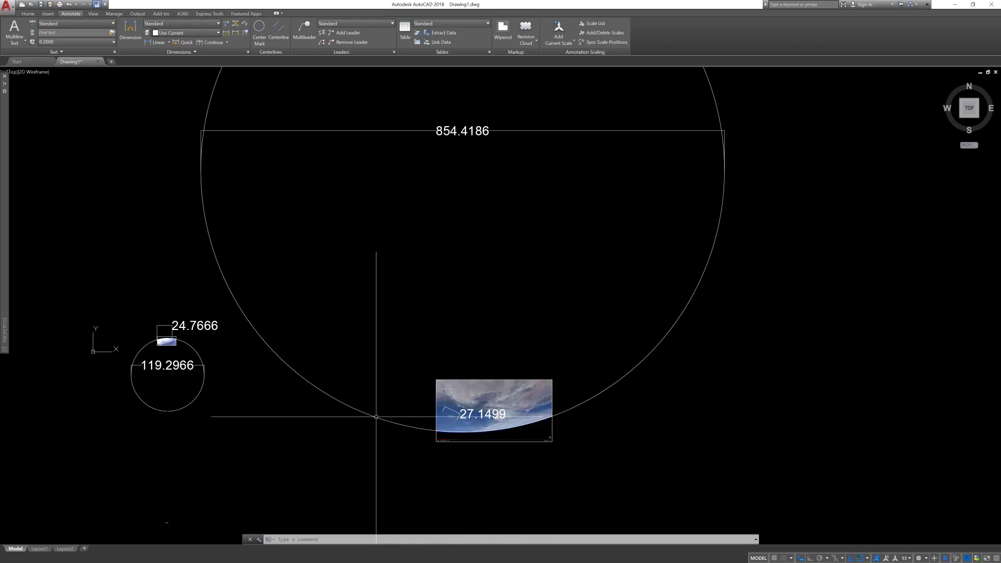
Step: Compare the hurricane photo's small fitted circle and width dimension with the larger circle fitted to the island photo
scroll(151, 354, up, 5)
scroll(393, 303, down, 4)
scroll(394, 303, up, 4)
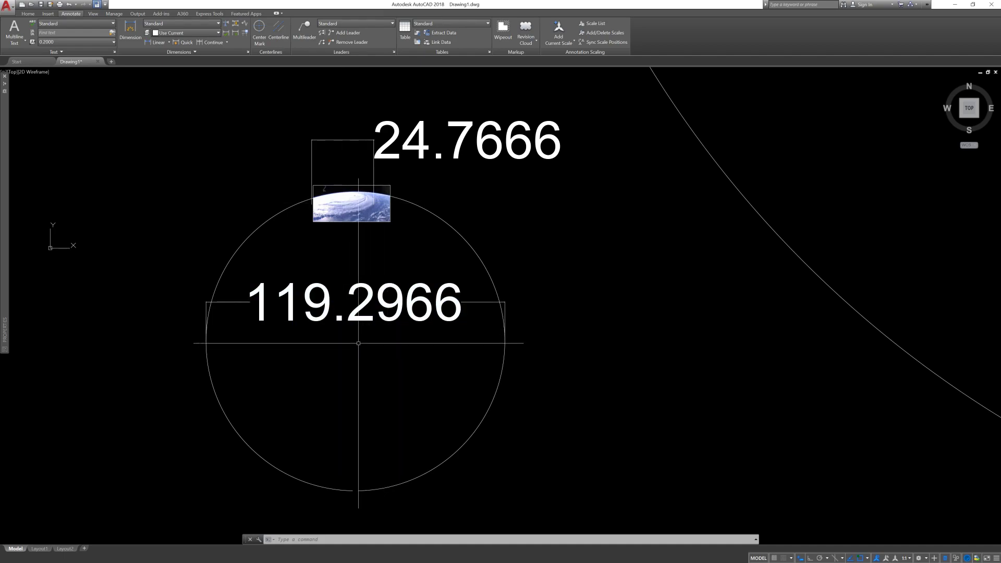
scroll(344, 338, down, 6)
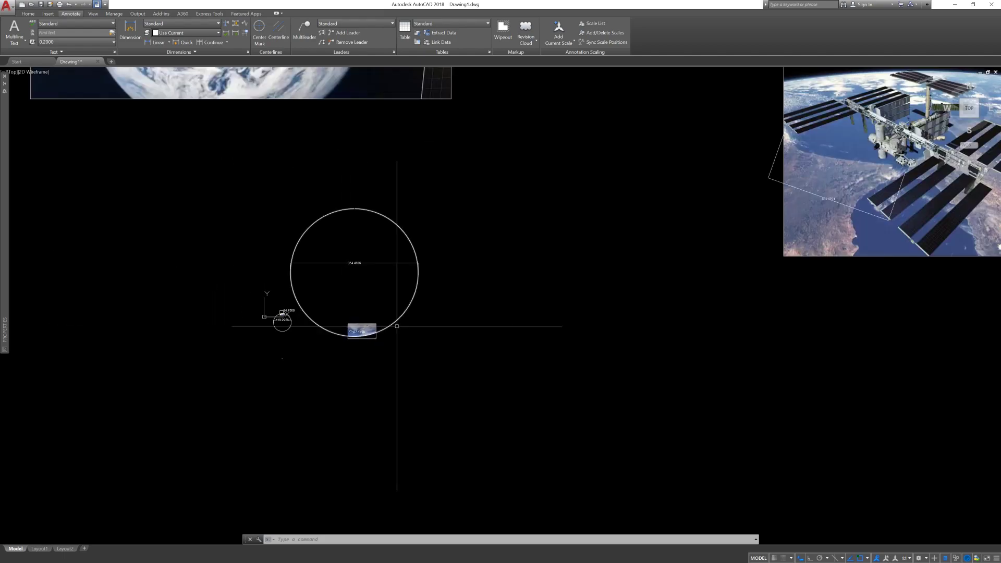
scroll(344, 339, up, 10)
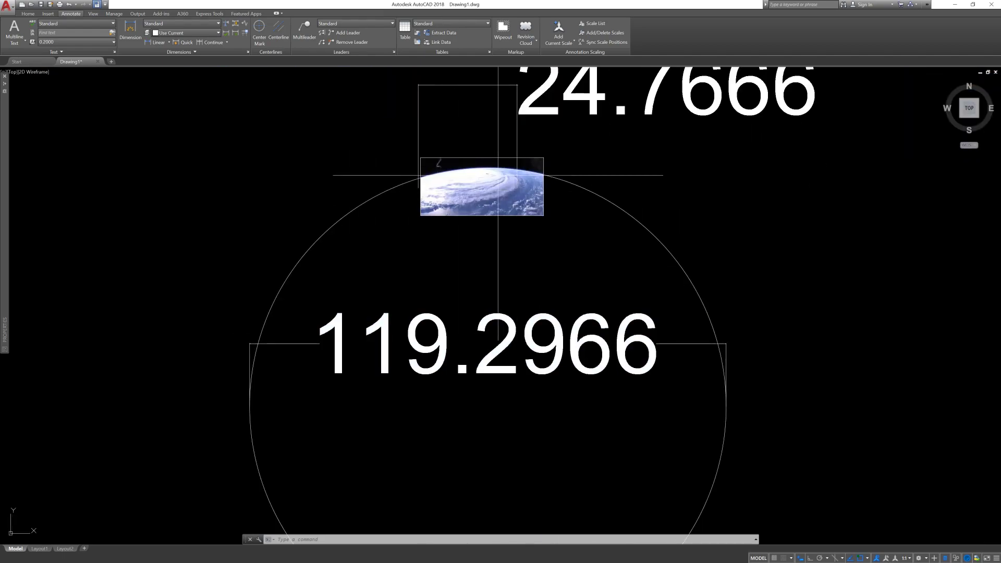
scroll(266, 201, down, 2)
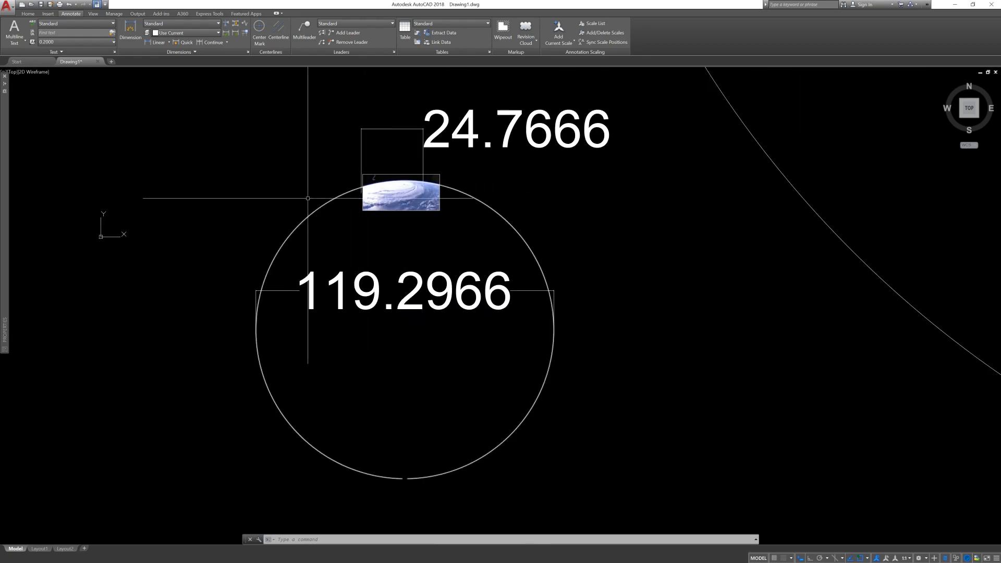
scroll(318, 195, down, 8)
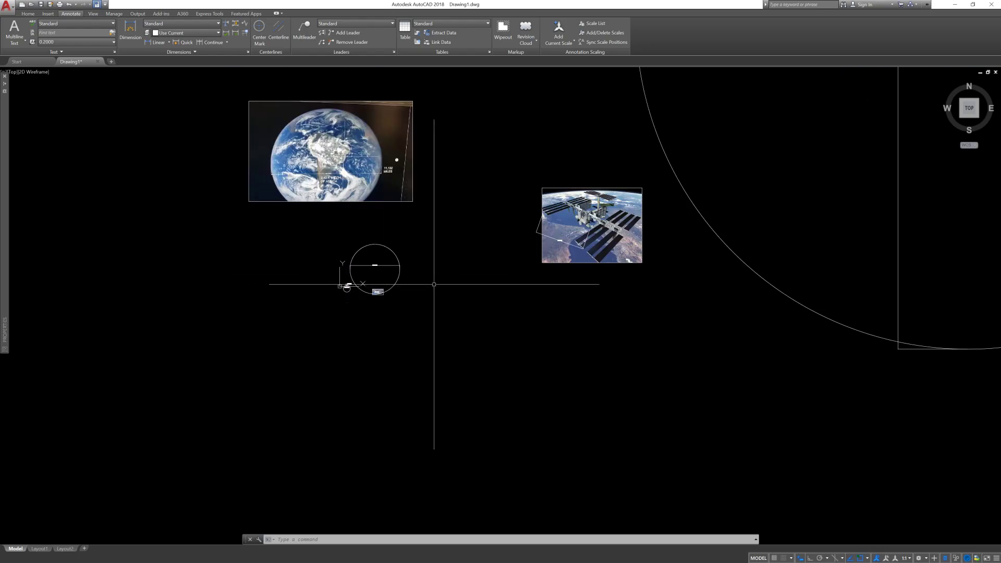
scroll(642, 212, up, 8)
scroll(405, 240, down, 10)
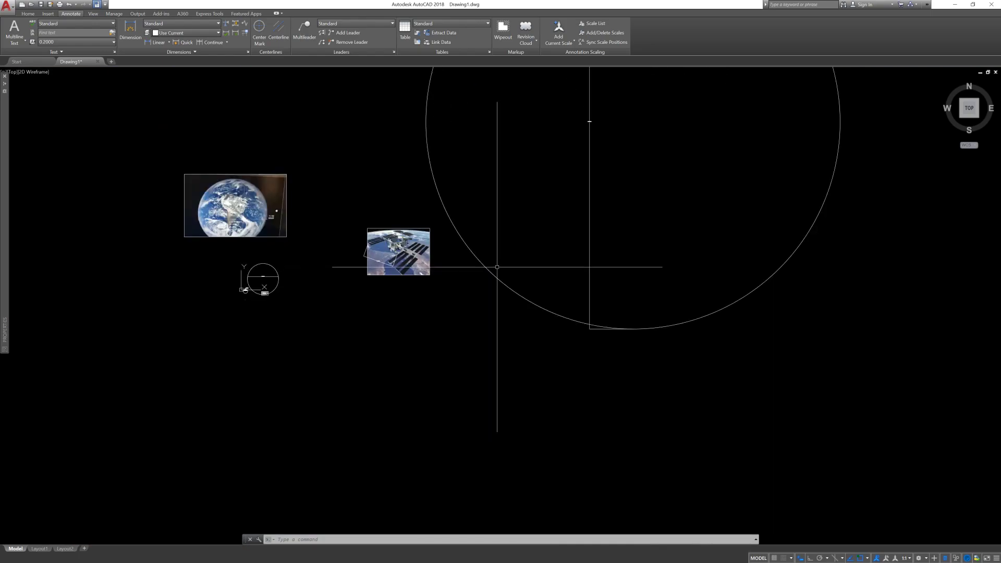
Step: Inspect the space station photo and the dimension along its coastline
scroll(475, 336, down, 4)
scroll(438, 314, up, 9)
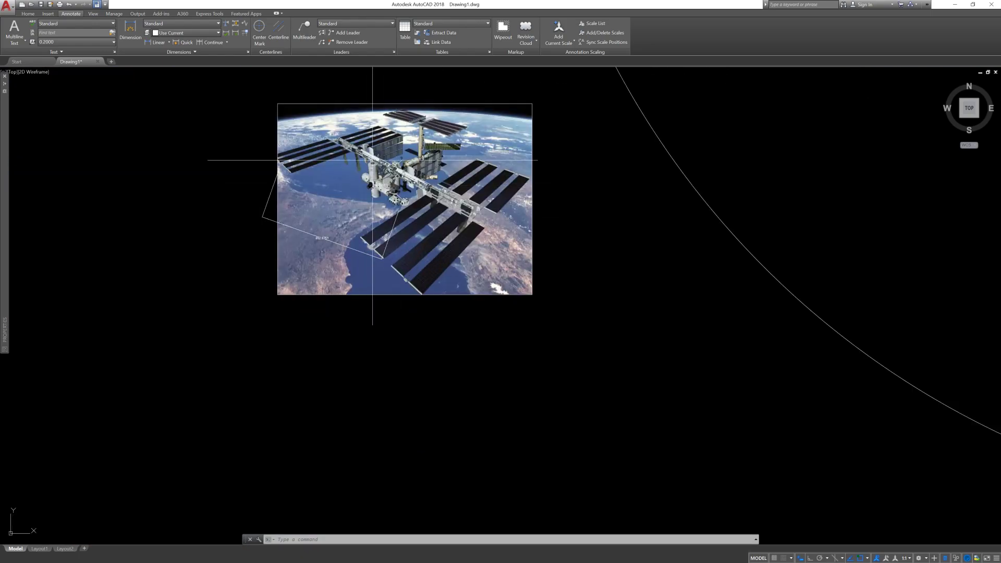
scroll(351, 125, up, 5)
scroll(494, 194, down, 3)
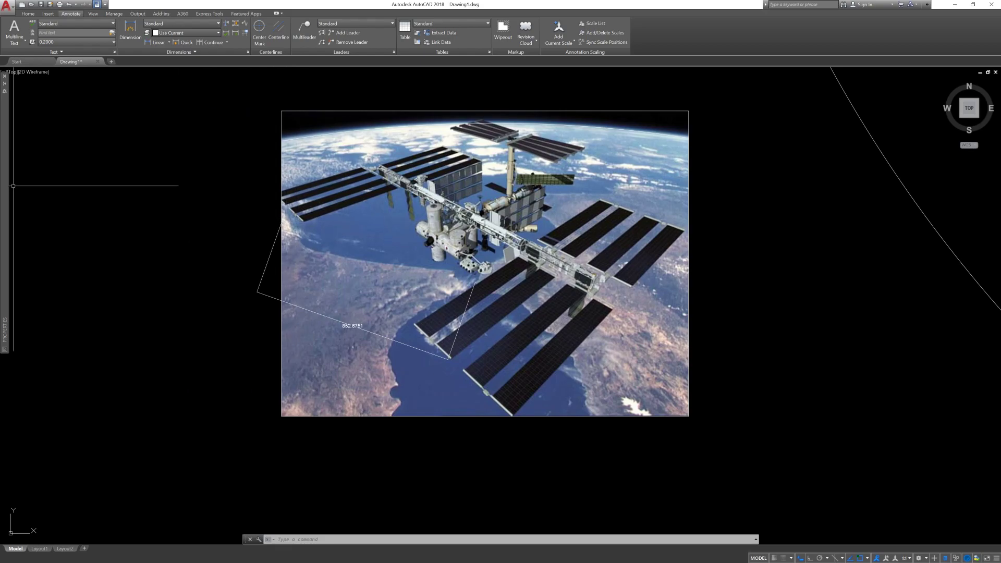
Step: Switch to Google Earth and read the ruler length in miles of the line from Rabat to the Strait of Gibraltar
drag(0, 157, 426, 33)
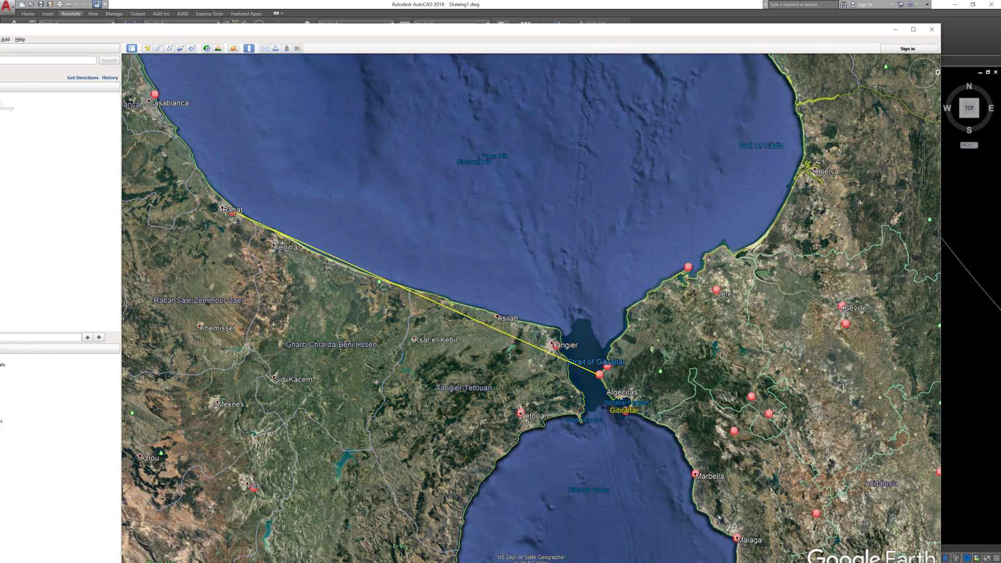
drag(0, 139, 441, 139)
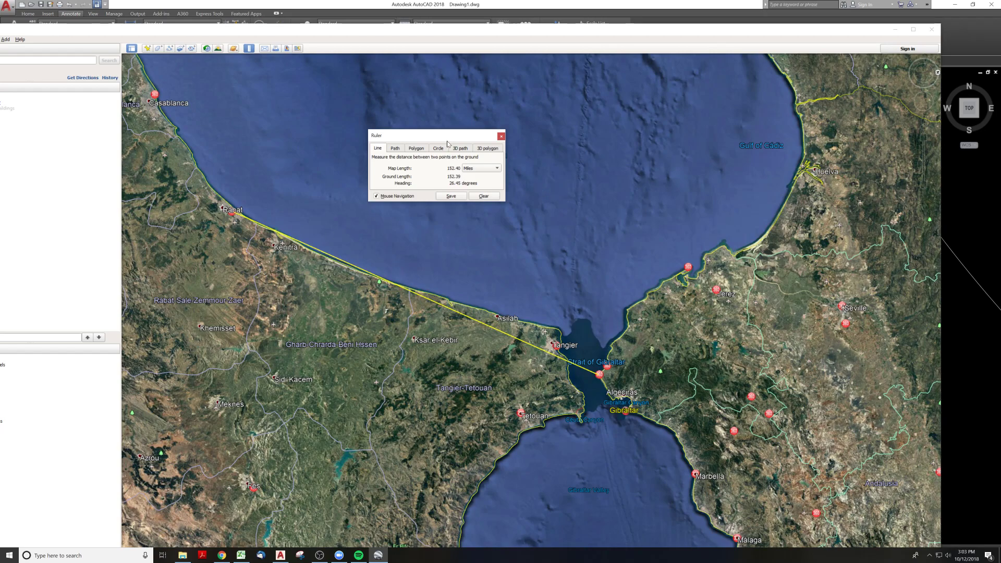
drag(448, 136, 0, 138)
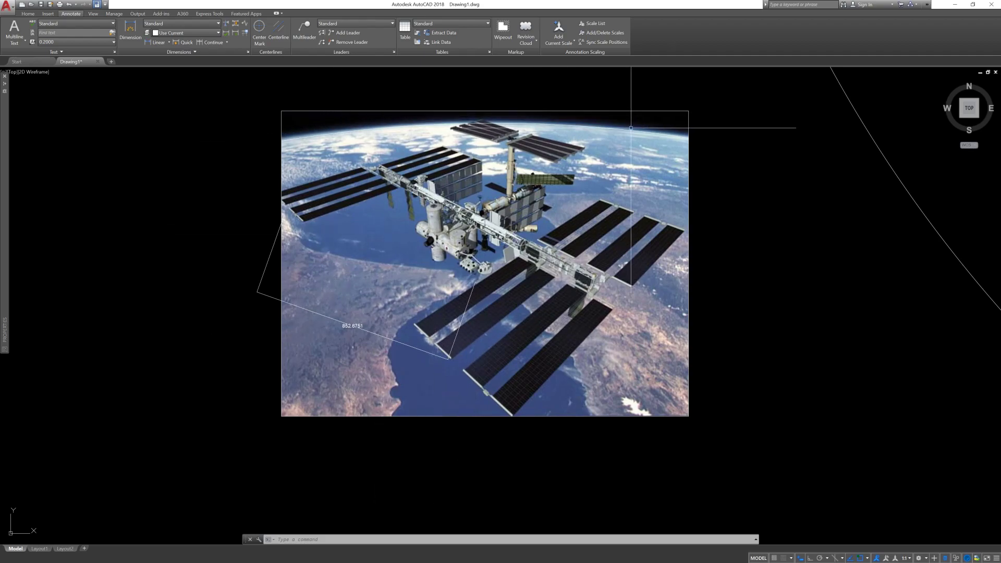
Step: Return to the AutoCAD drawing and examine the largest circle's size and vertical diameter dimension against the reference photos
scroll(502, 222, down, 5)
scroll(509, 234, down, 3)
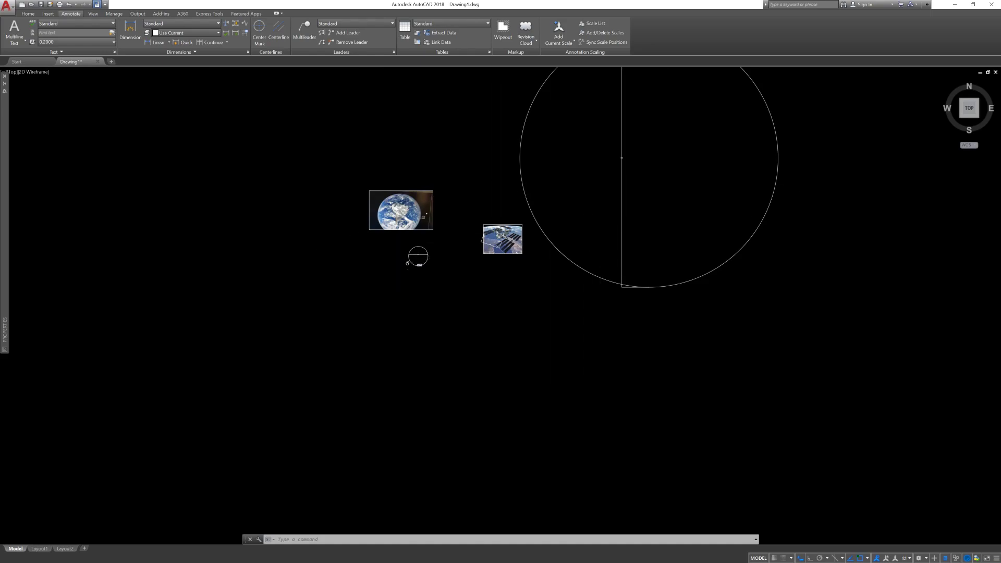
scroll(547, 258, down, 2)
scroll(636, 177, up, 2)
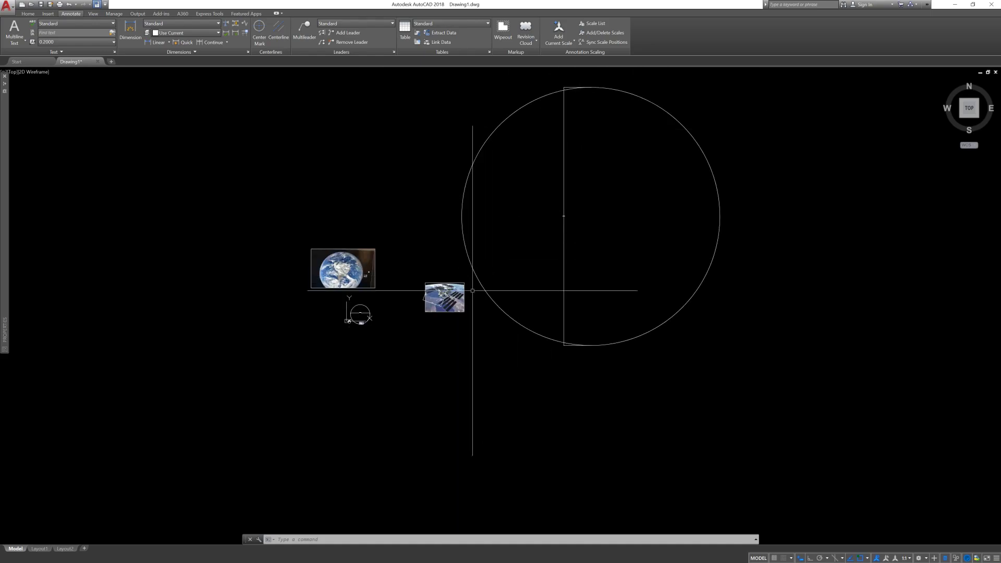
scroll(465, 282, up, 5)
scroll(391, 309, down, 5)
scroll(463, 260, up, 2)
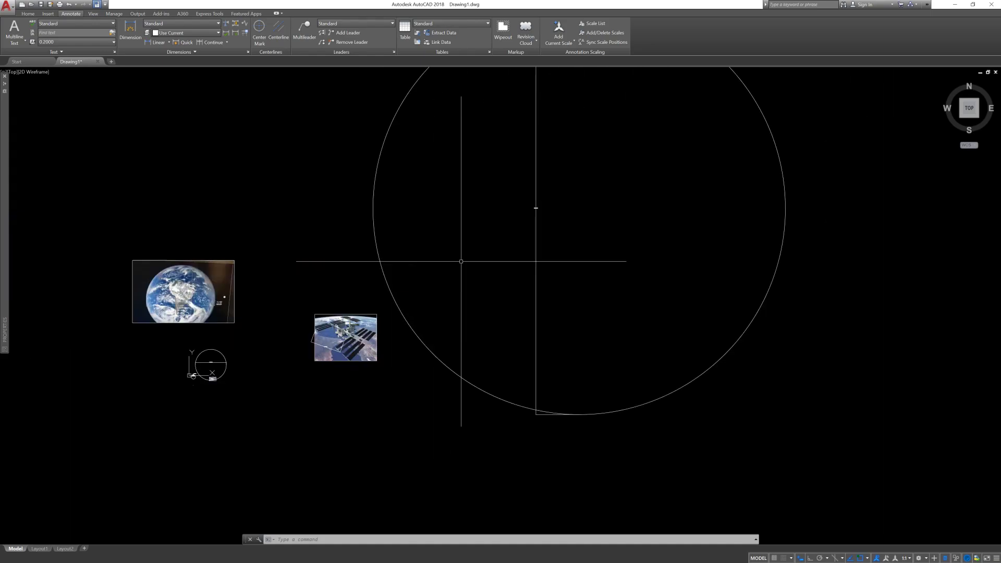
scroll(488, 281, down, 2)
scroll(552, 124, up, 2)
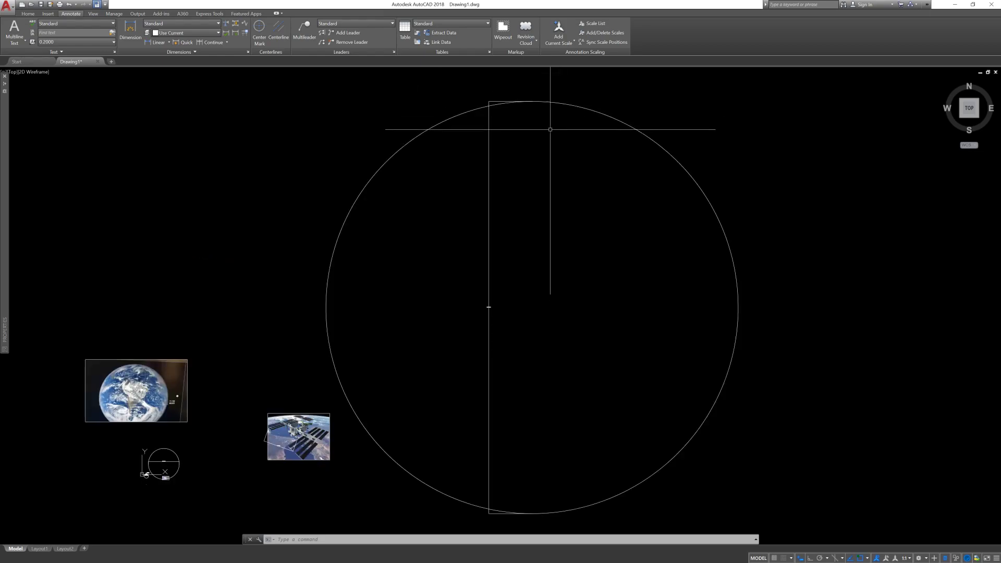
scroll(503, 277, up, 6)
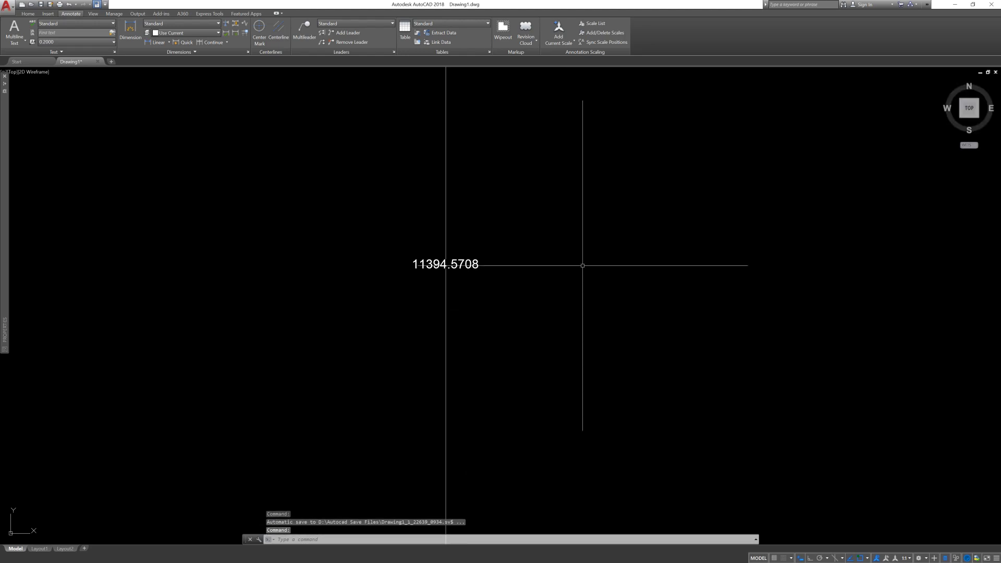
Step: Recheck the coastline dimension on the space station photo against the largest circle's diameter
scroll(582, 265, down, 5)
scroll(369, 366, up, 10)
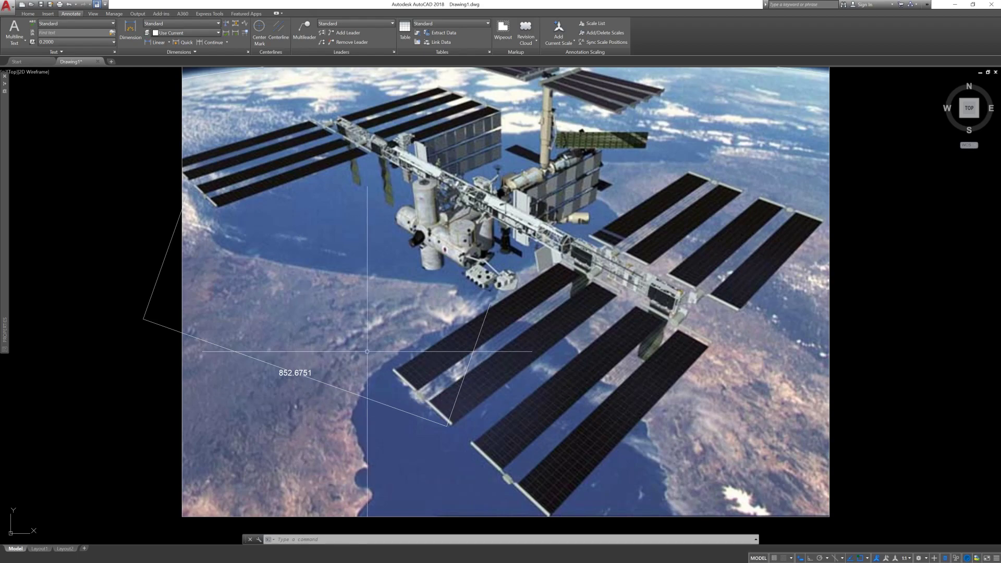
scroll(356, 349, down, 2)
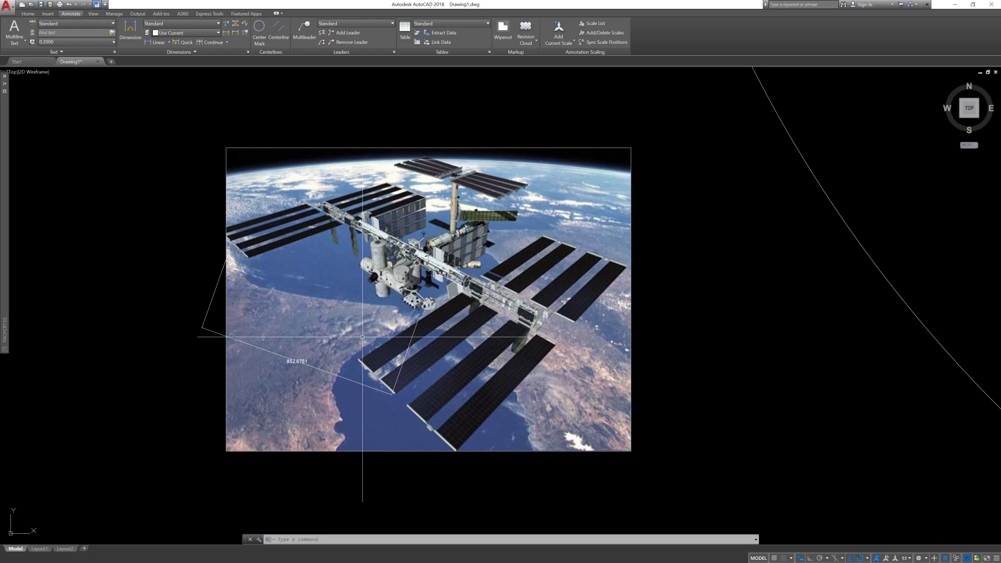
click(0, 164)
drag(0, 164, 0, 193)
click(730, 5)
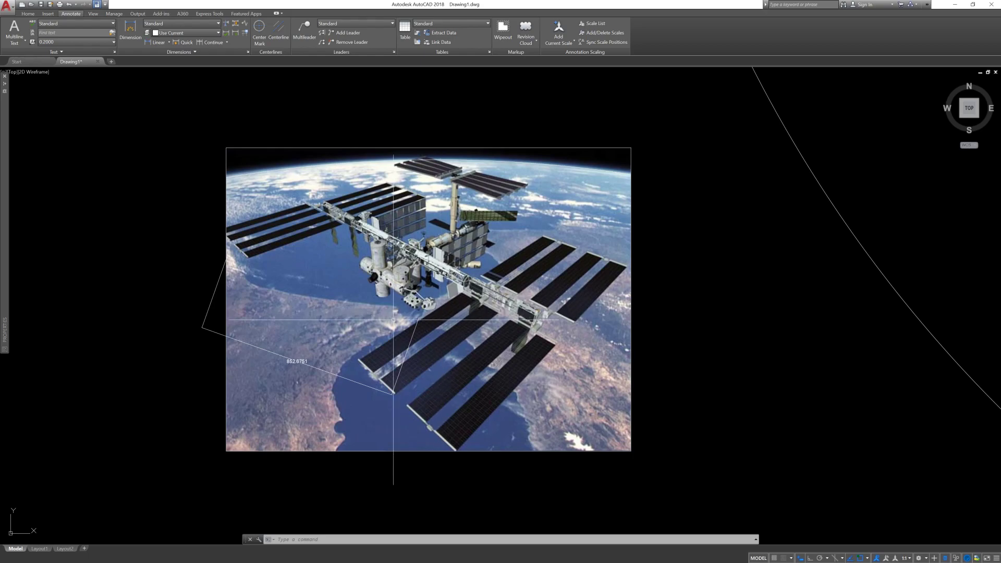
scroll(447, 230, down, 2)
scroll(418, 246, up, 4)
scroll(418, 281, down, 2)
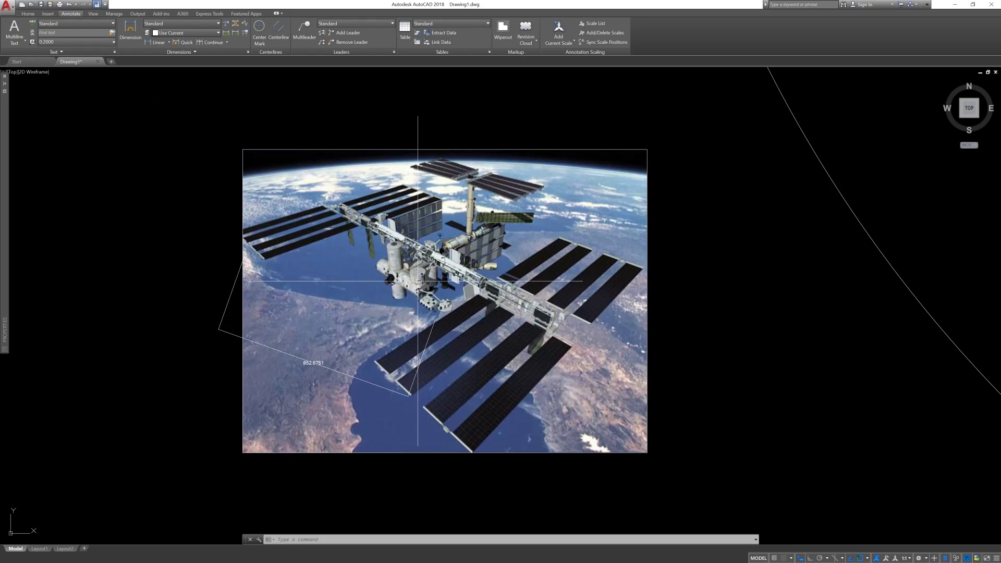